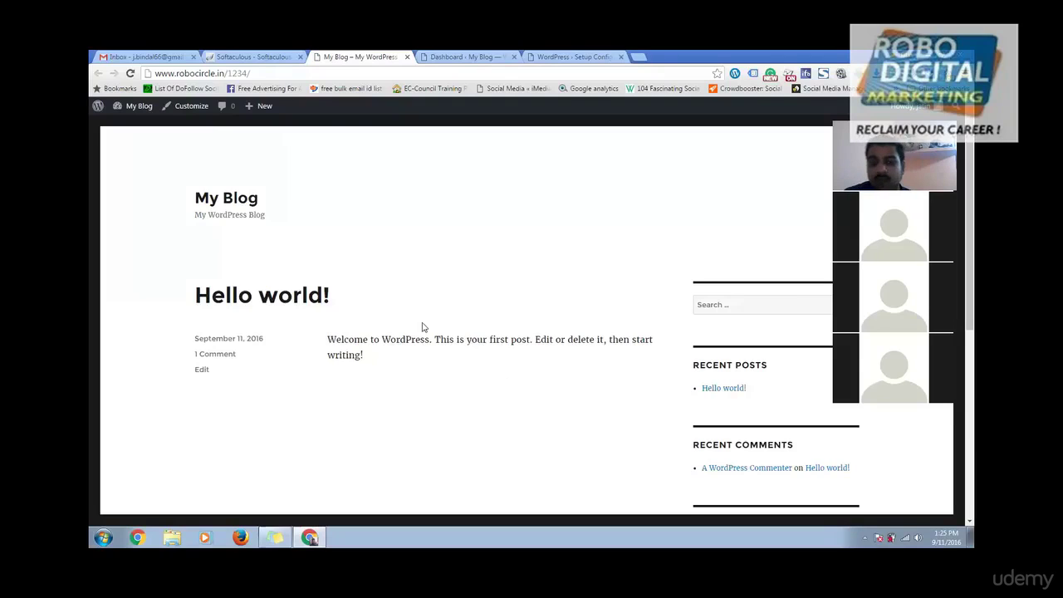
Open the blog's admin dashboard and go to the page for managing its themes
left_click(427, 57)
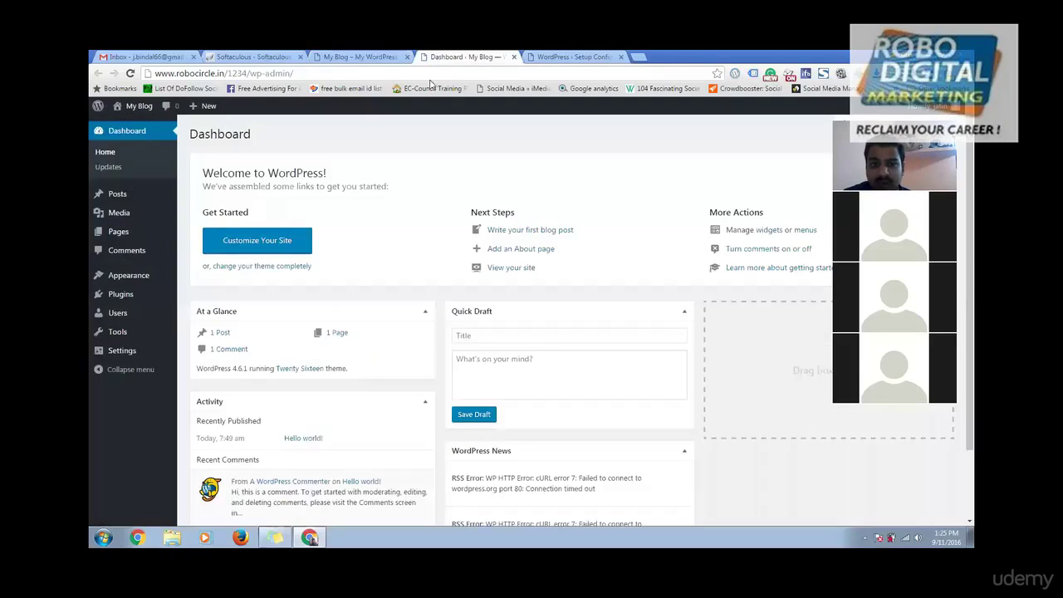
mouse_move(127, 286)
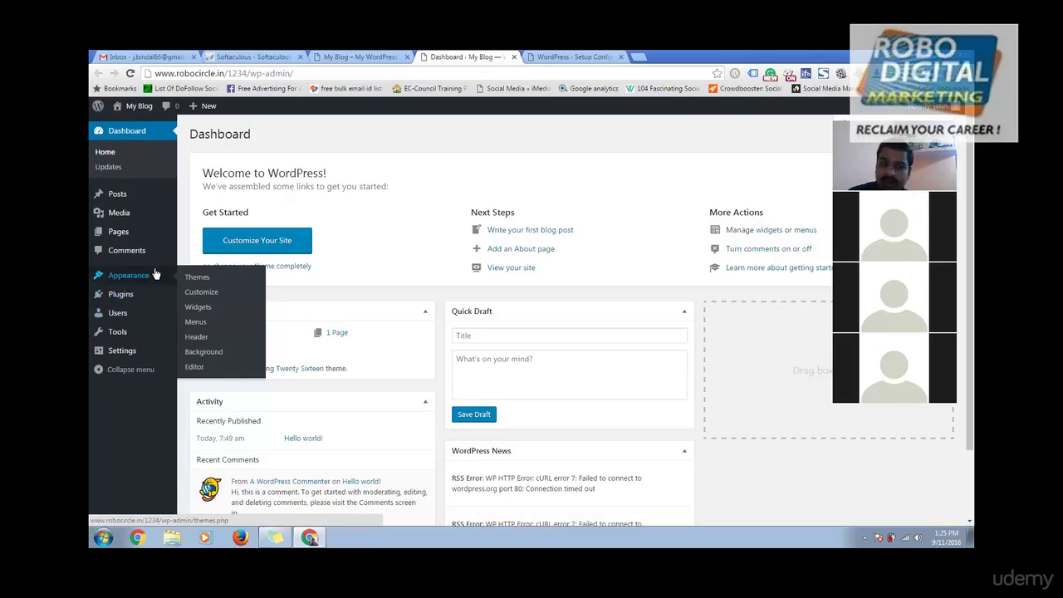
left_click(198, 280)
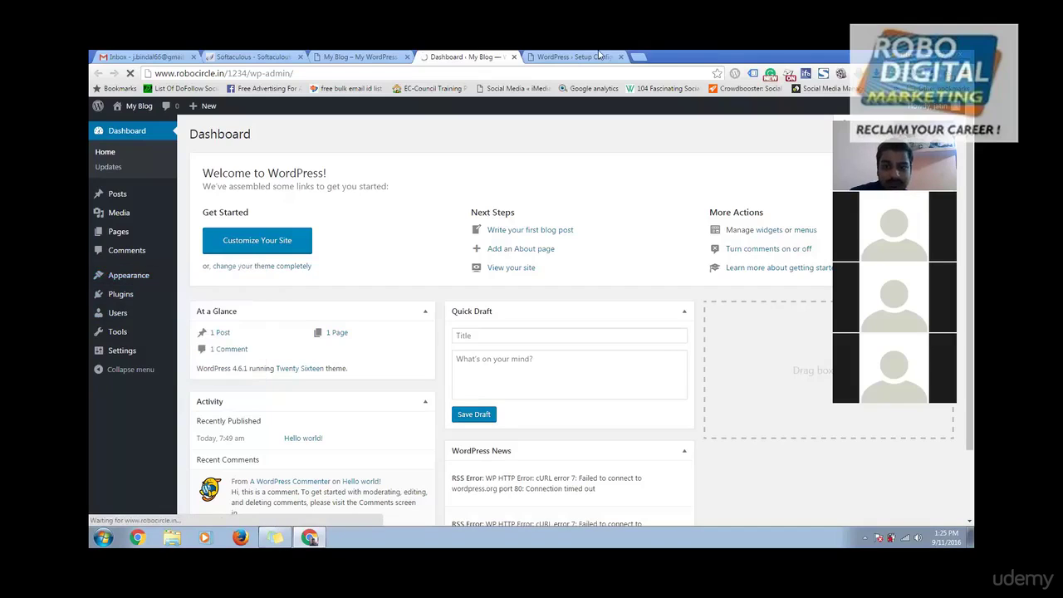
Load wordpress.org/themes in a new browser tab and open the page for adding themes in the blog's dashboard
left_click(646, 58)
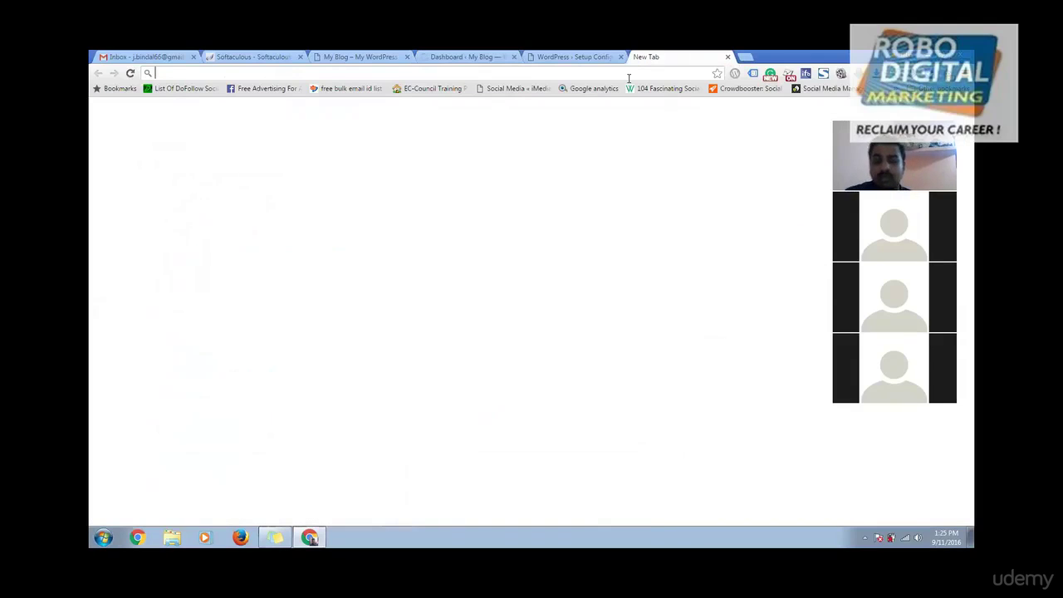
type("wordpress.org/themes")
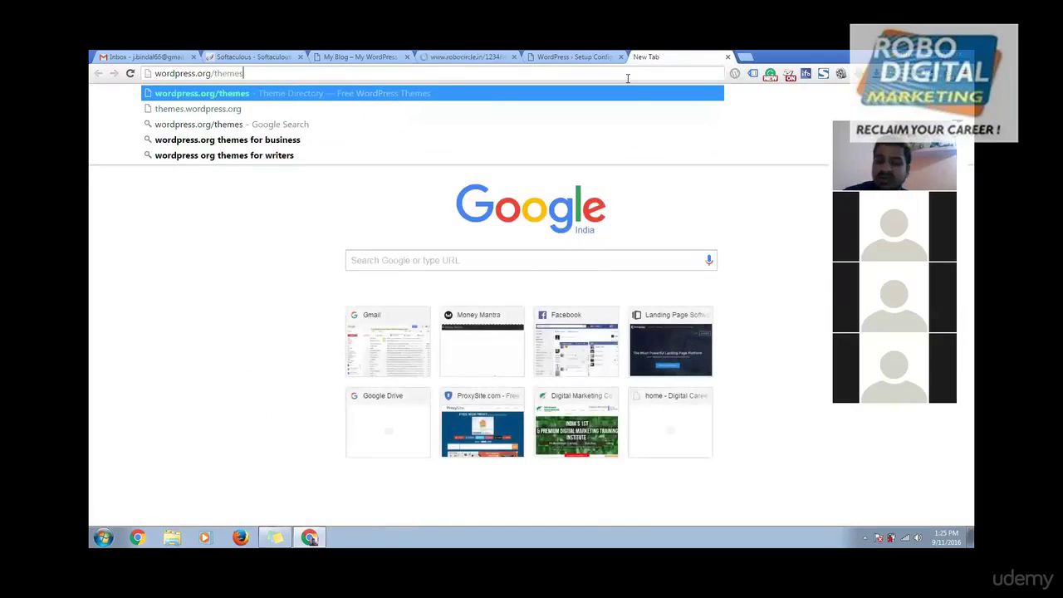
key("Return")
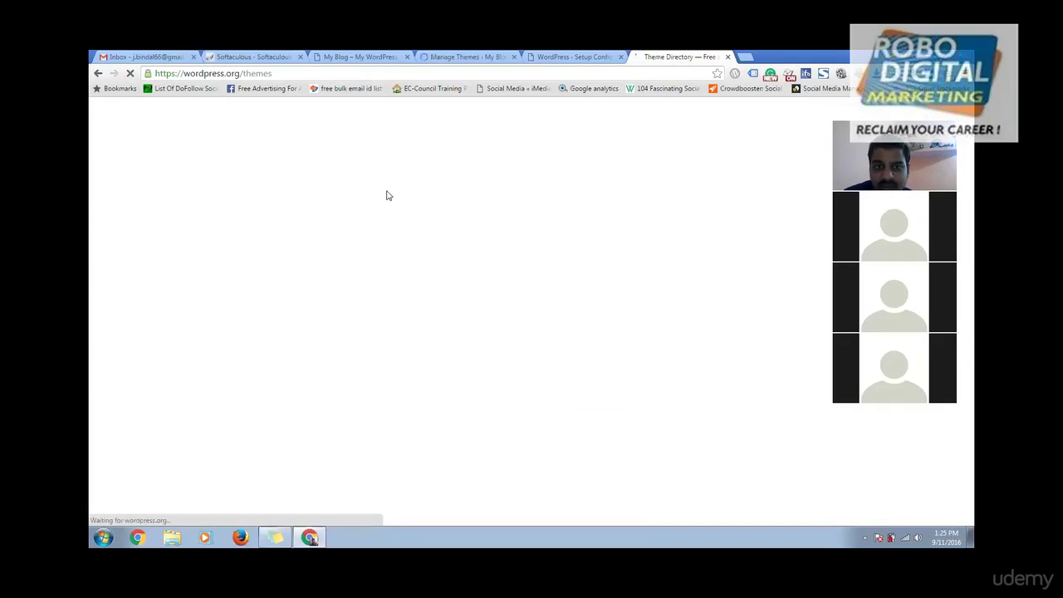
left_click(438, 58)
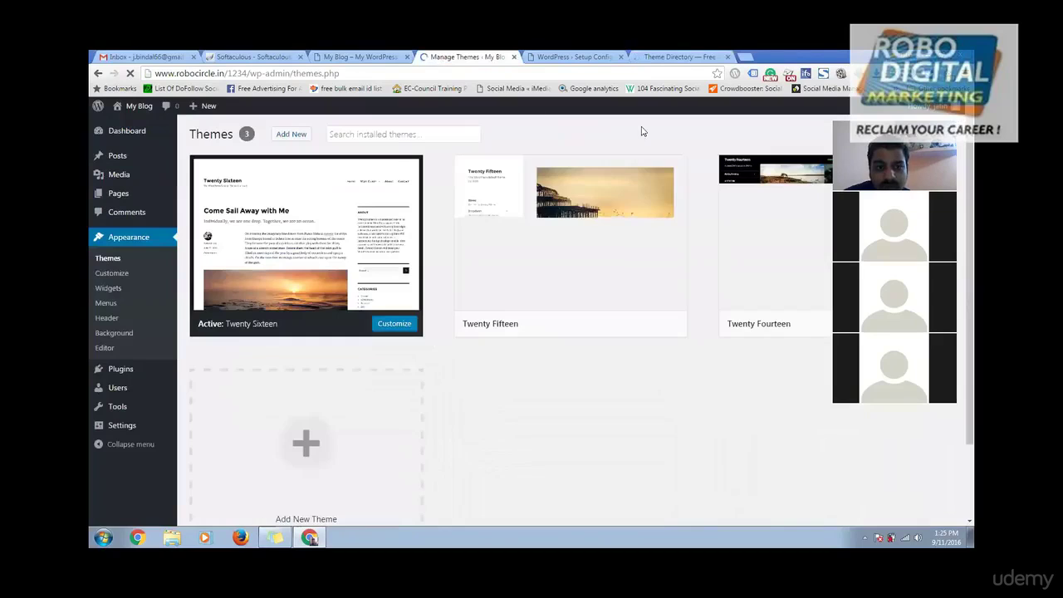
Browse the popular and the latest themes in the WordPress.org Theme Directory
left_click(672, 57)
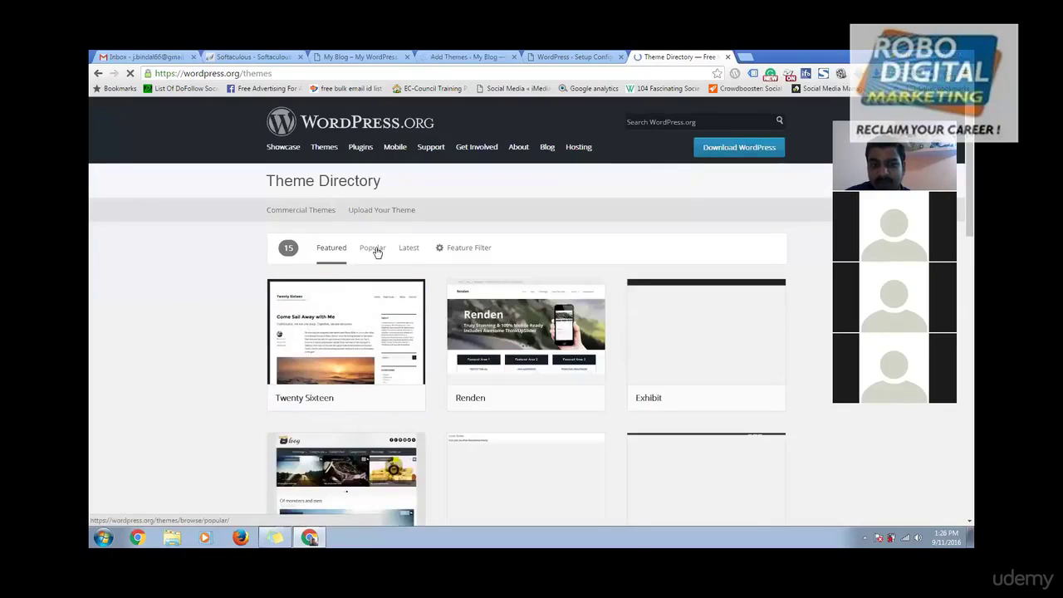
left_click(376, 249)
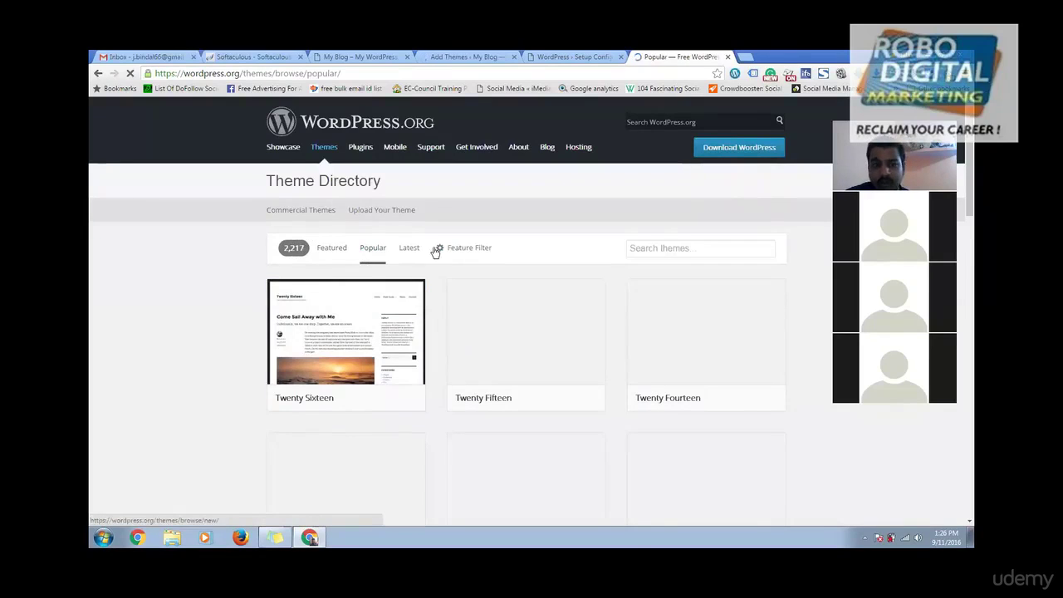
left_click(403, 249)
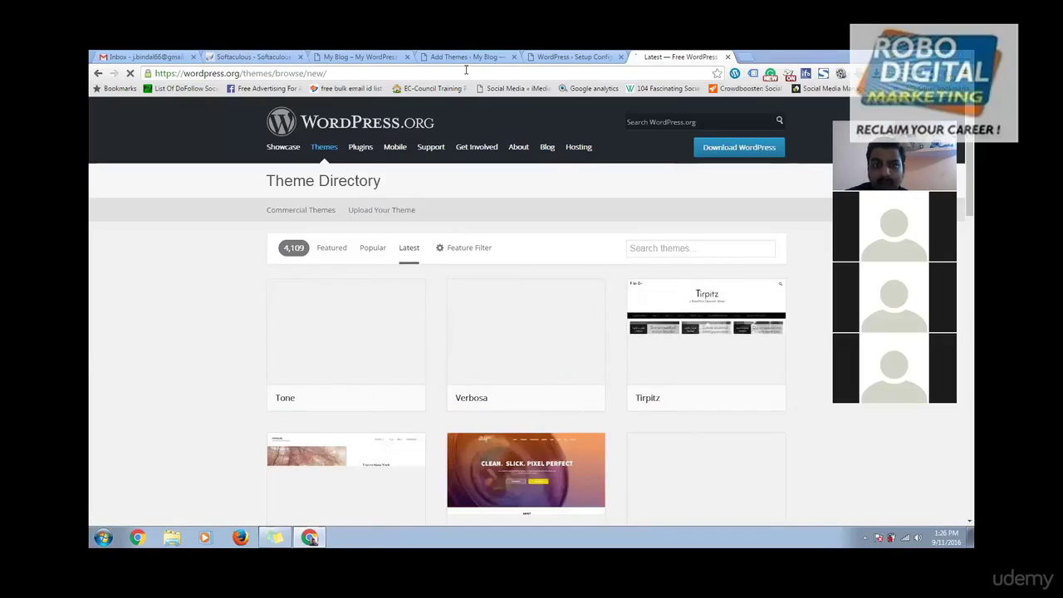
Close the WordPress setup configuration page and check the blog's Add Themes page
left_click(565, 56)
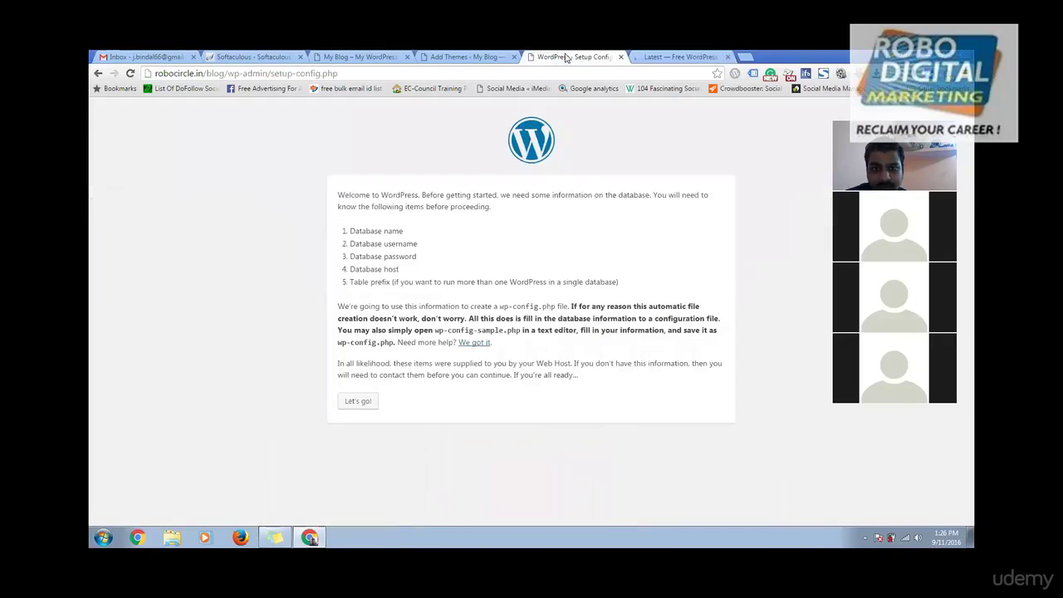
left_click(620, 56)
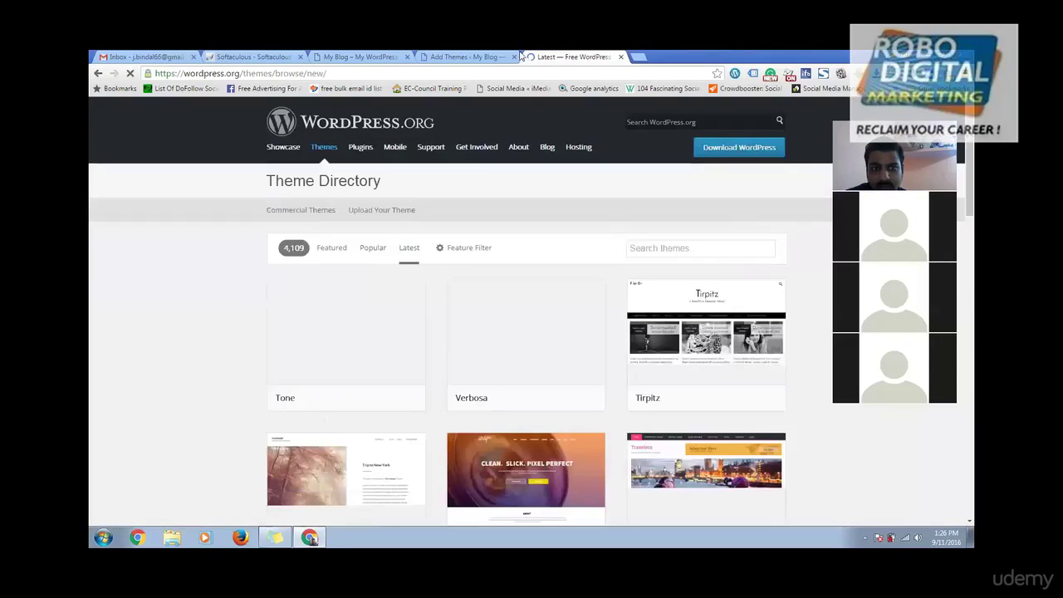
left_click(461, 56)
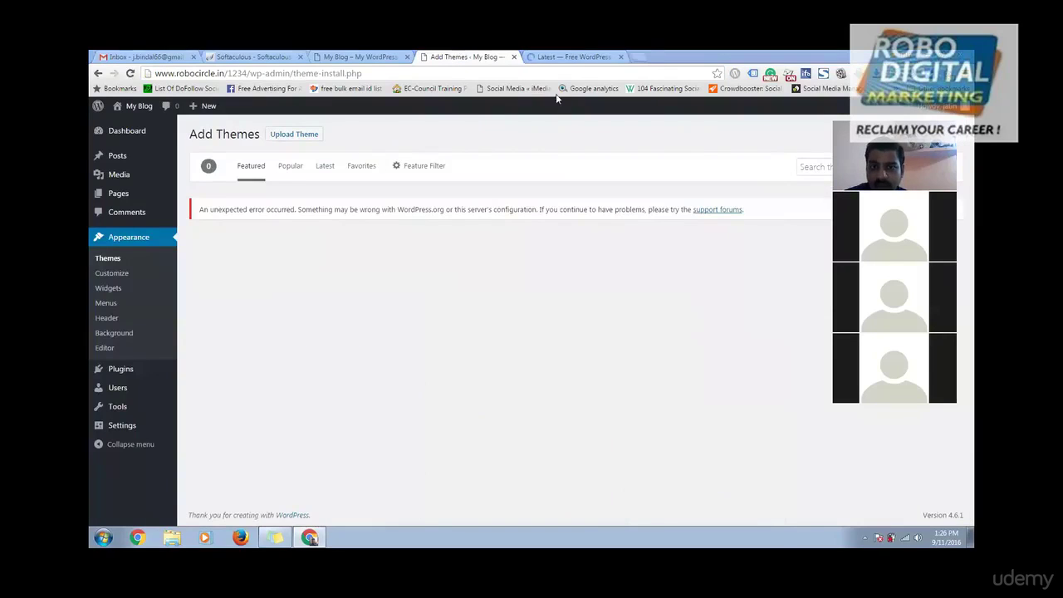
Search the WordPress.org Theme Directory for "zerif lite"
left_click(575, 57)
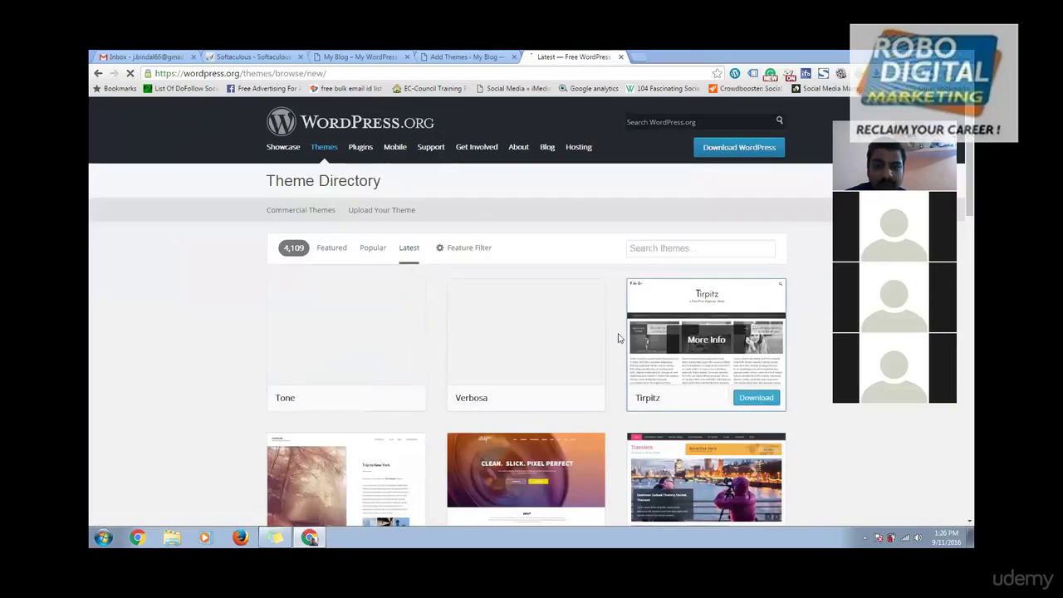
mouse_move(470, 514)
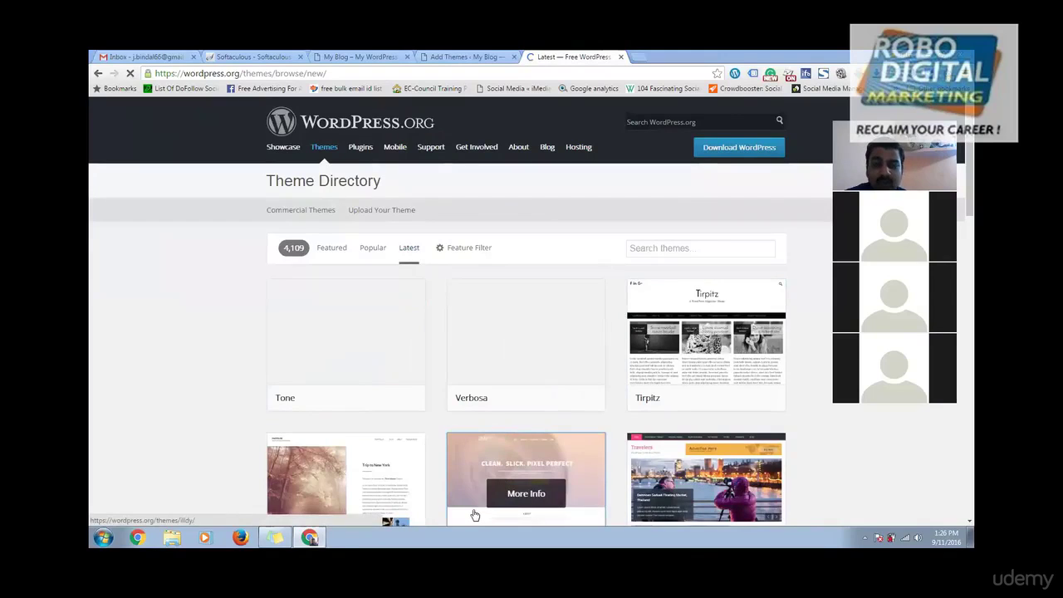
mouse_move(493, 437)
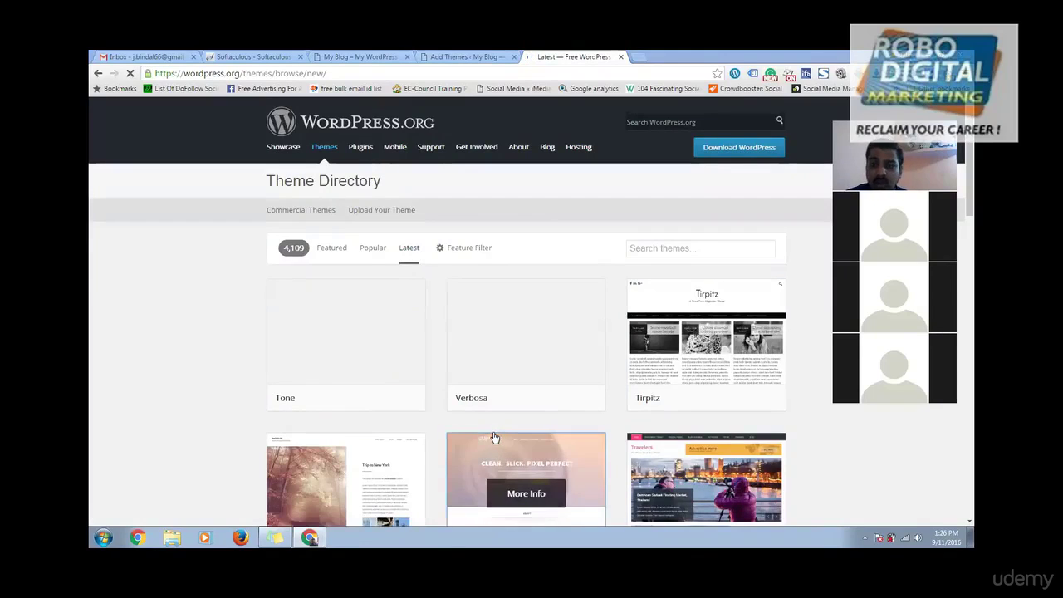
left_click(650, 248)
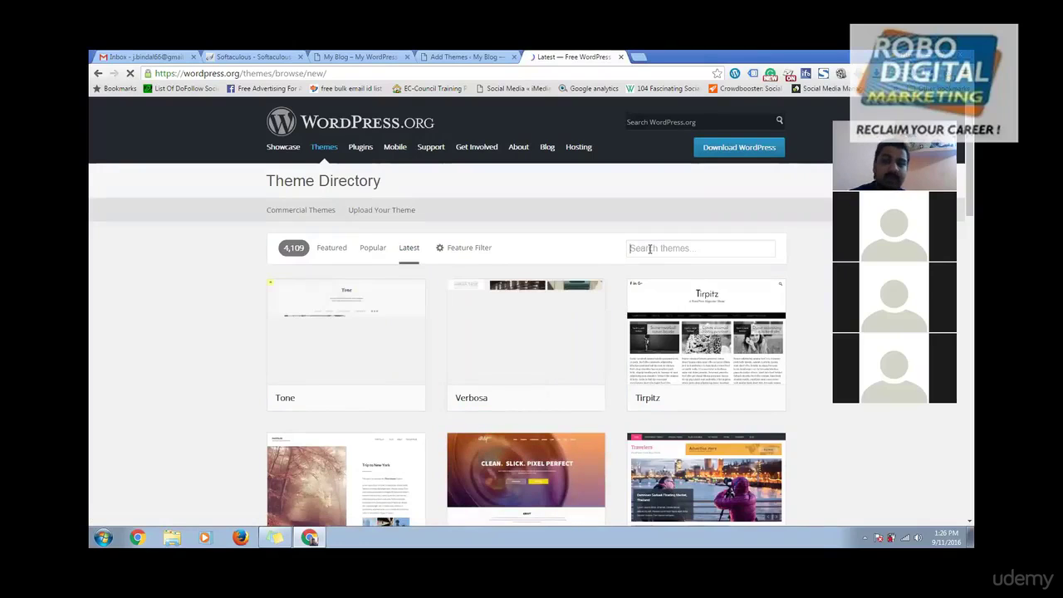
type("zerif")
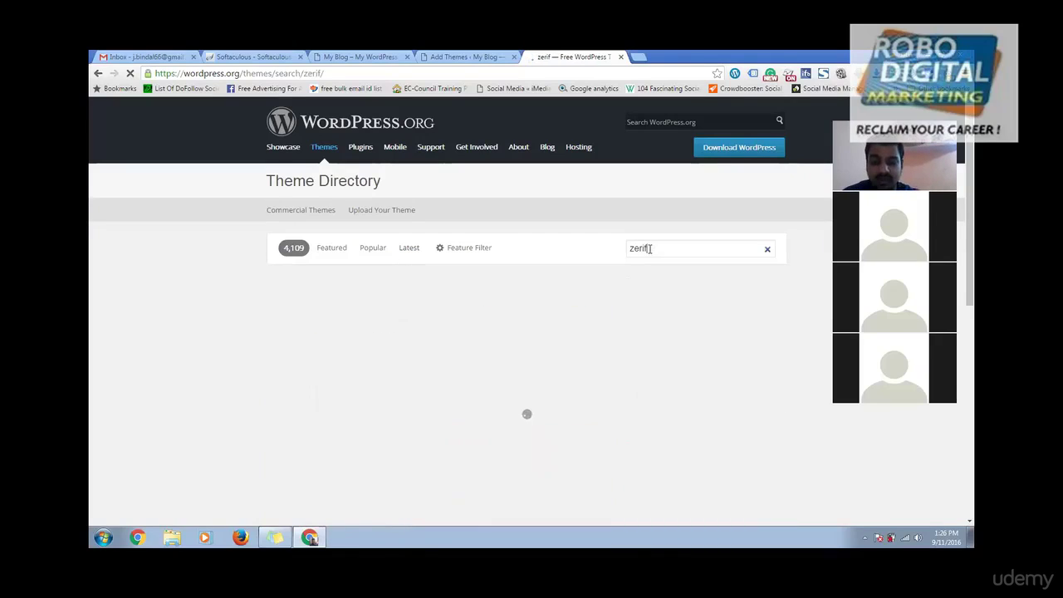
type(" lite")
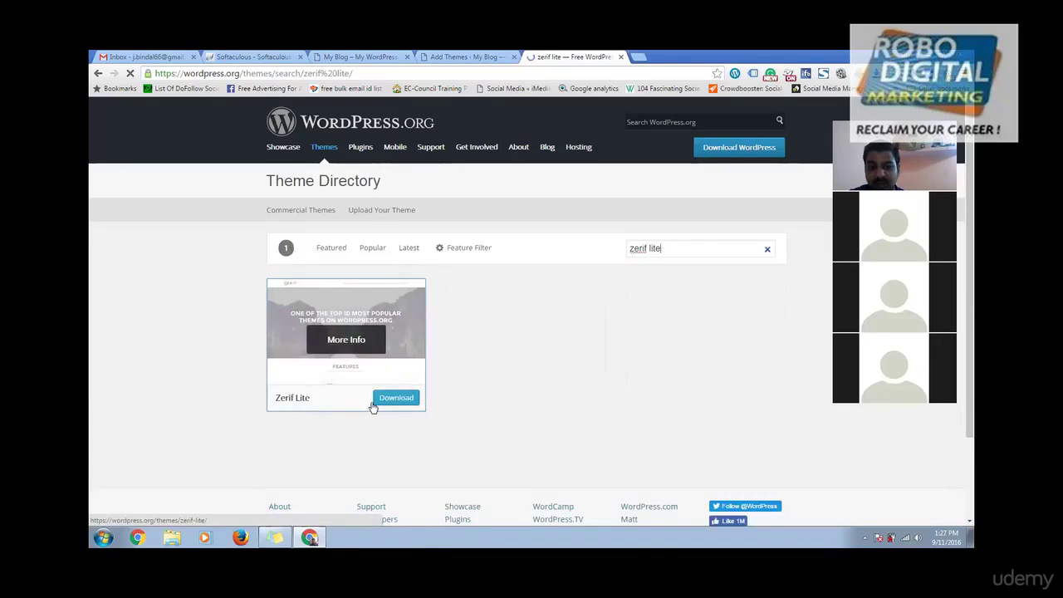
Open the Zerif Lite theme's details page and bring up its live preview
left_click(355, 340)
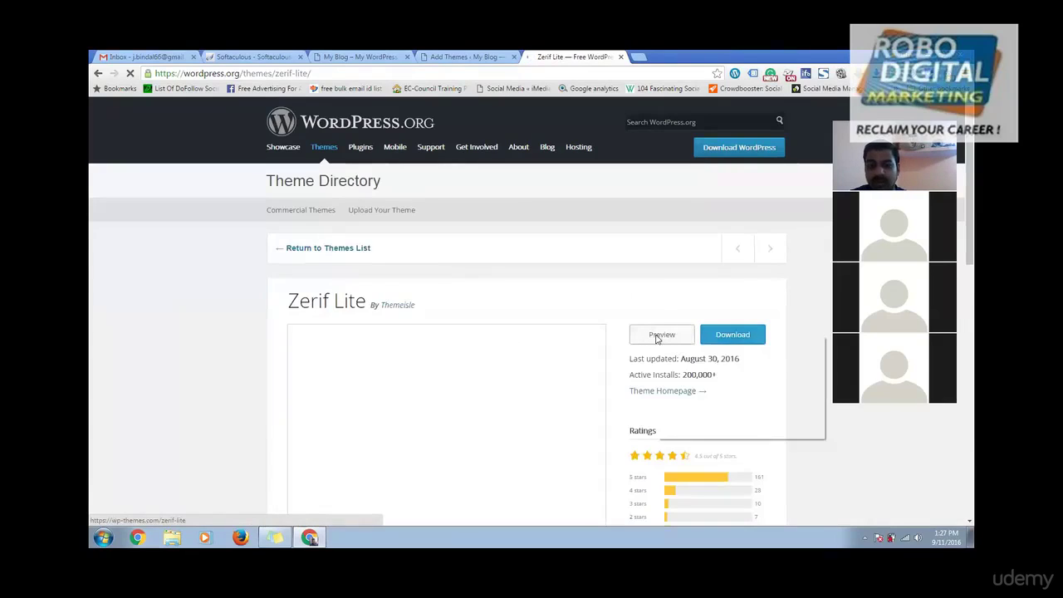
left_click(671, 343)
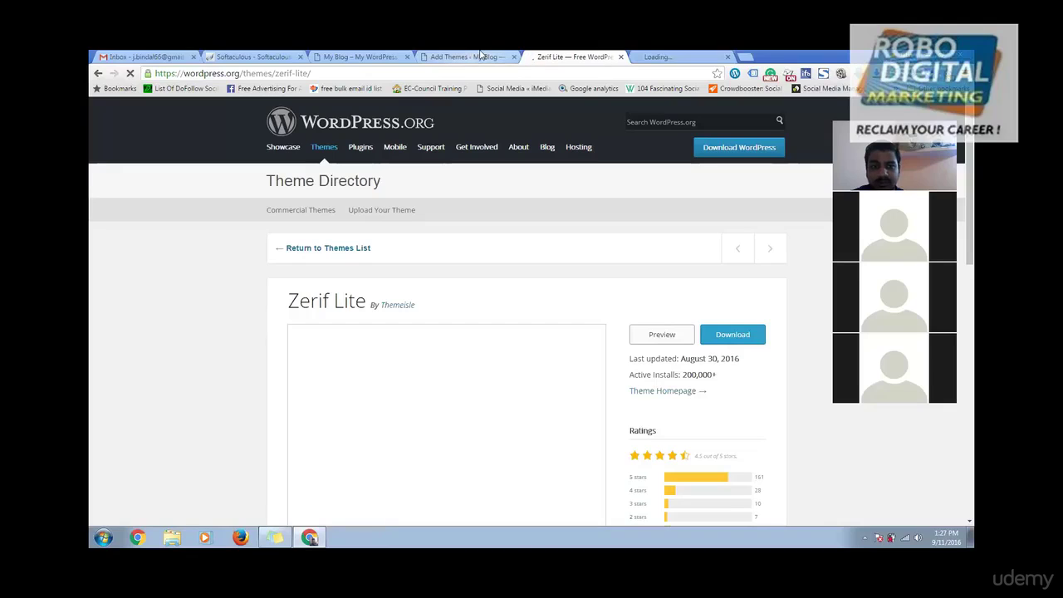
left_click(643, 56)
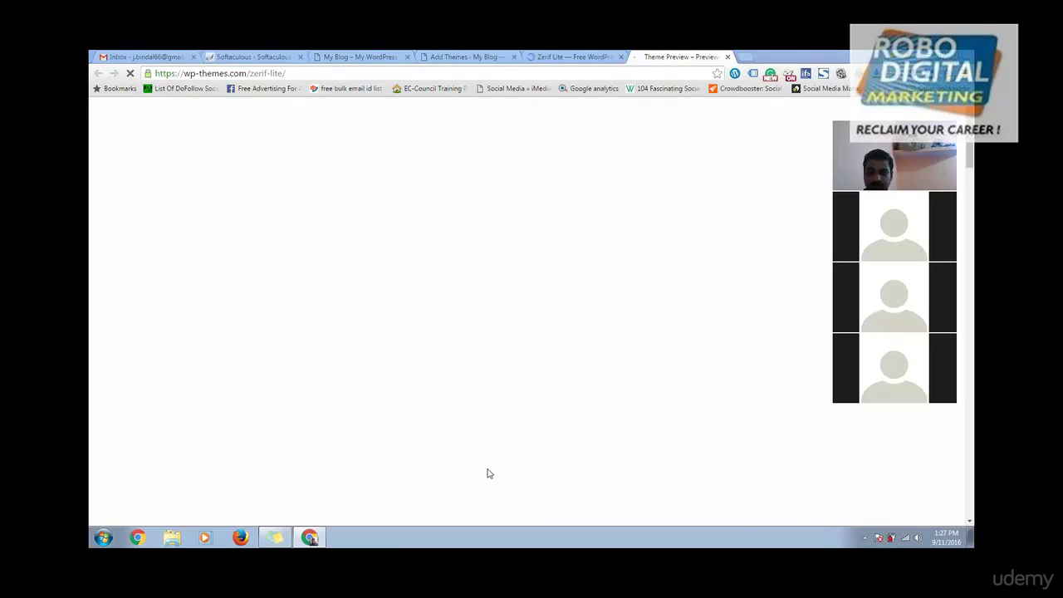
left_click(573, 57)
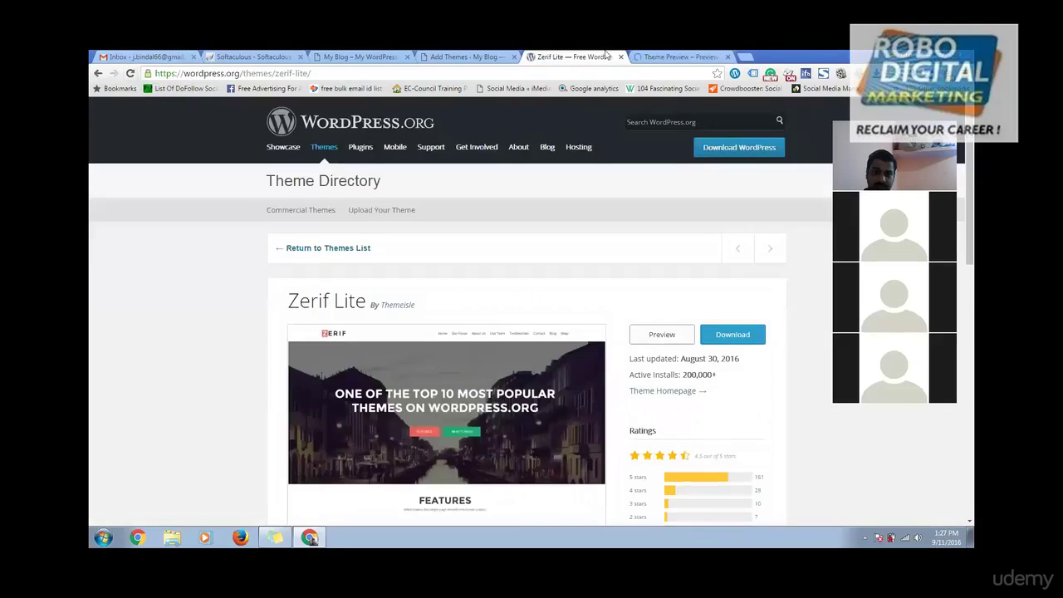
left_click(651, 56)
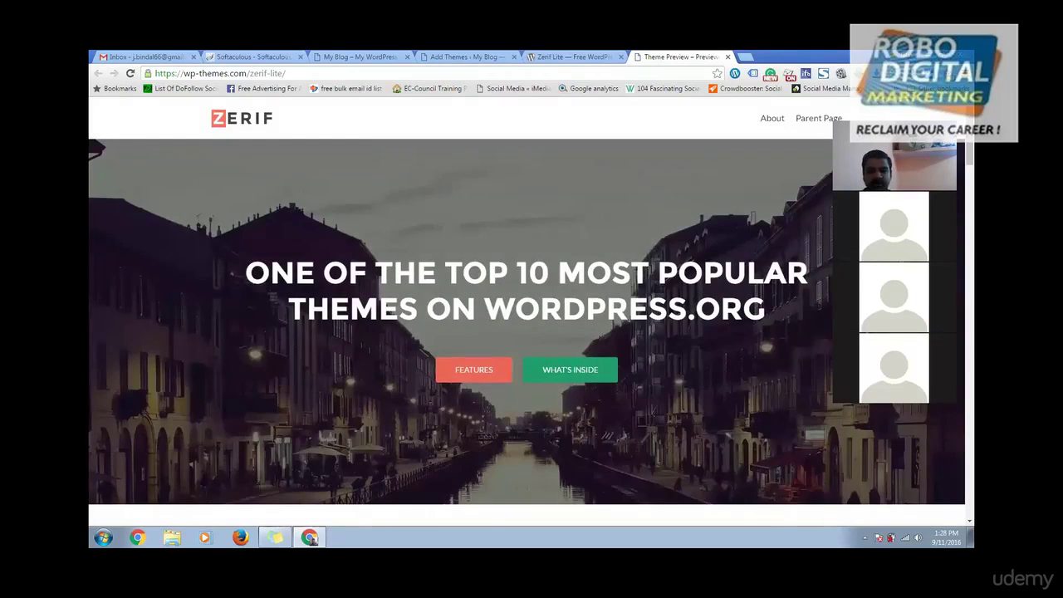
Examine the Zerif Lite preview's sections, including Features, About, Your Team, Testimonials, Latest News and the contact form
scroll(439, 315, "down", 10)
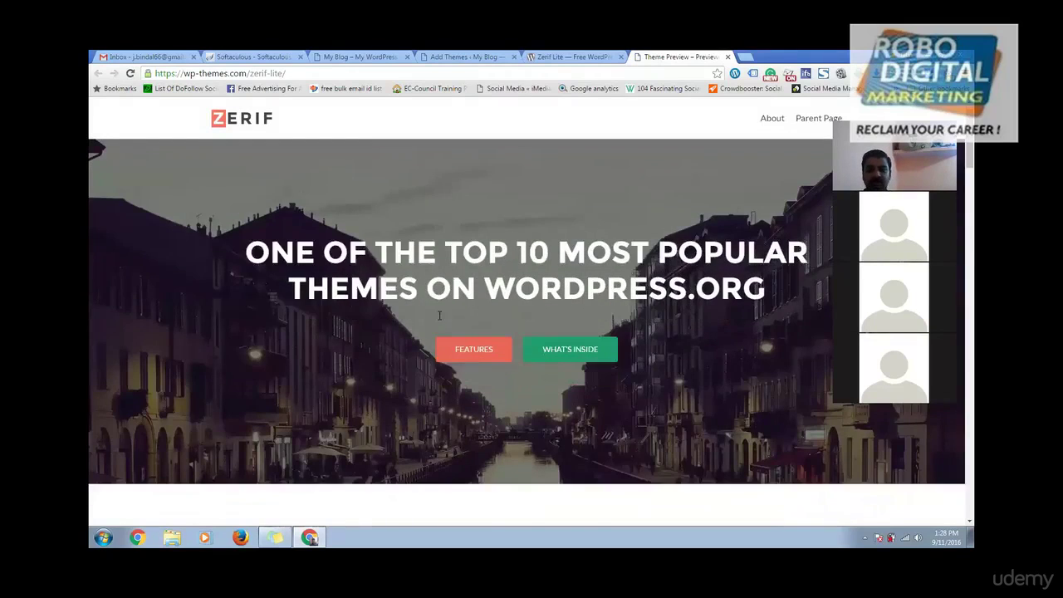
scroll(440, 318, "down", 10)
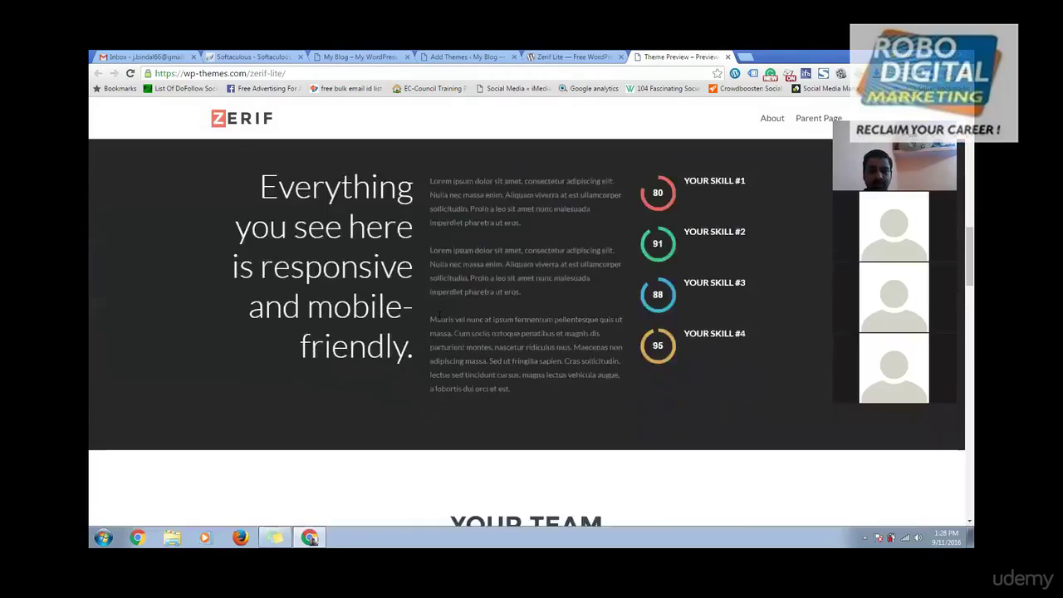
scroll(439, 319, "down", 10)
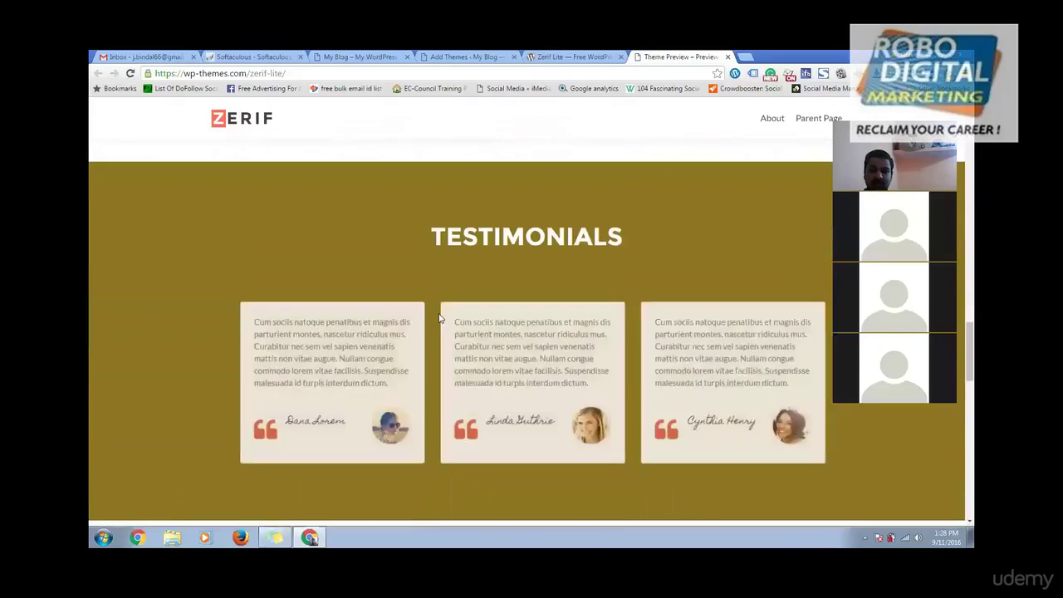
scroll(440, 319, "down", 10)
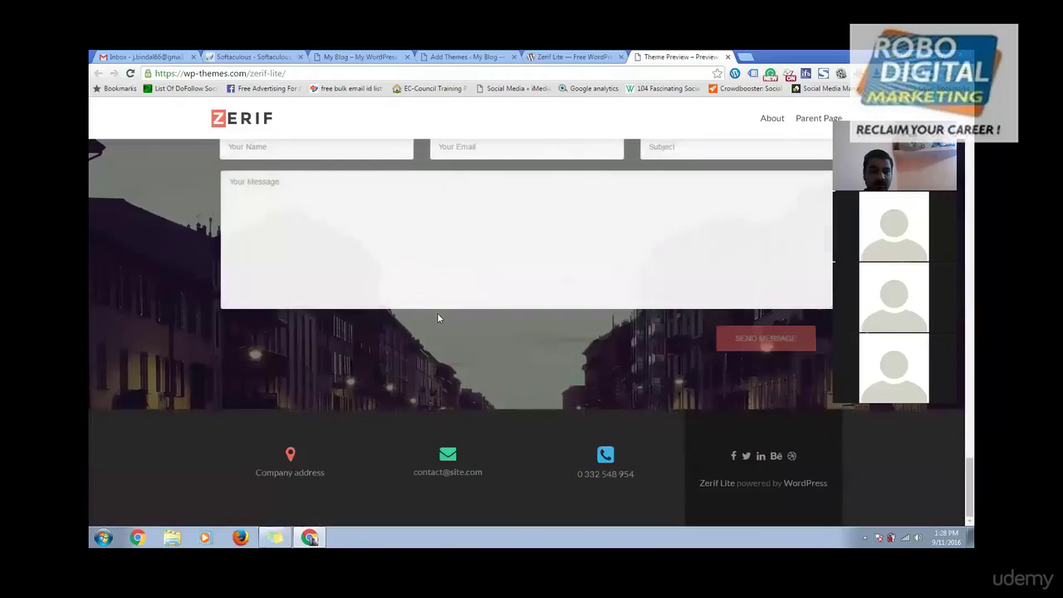
scroll(437, 318, "up", 15)
scroll(438, 318, "up", 10)
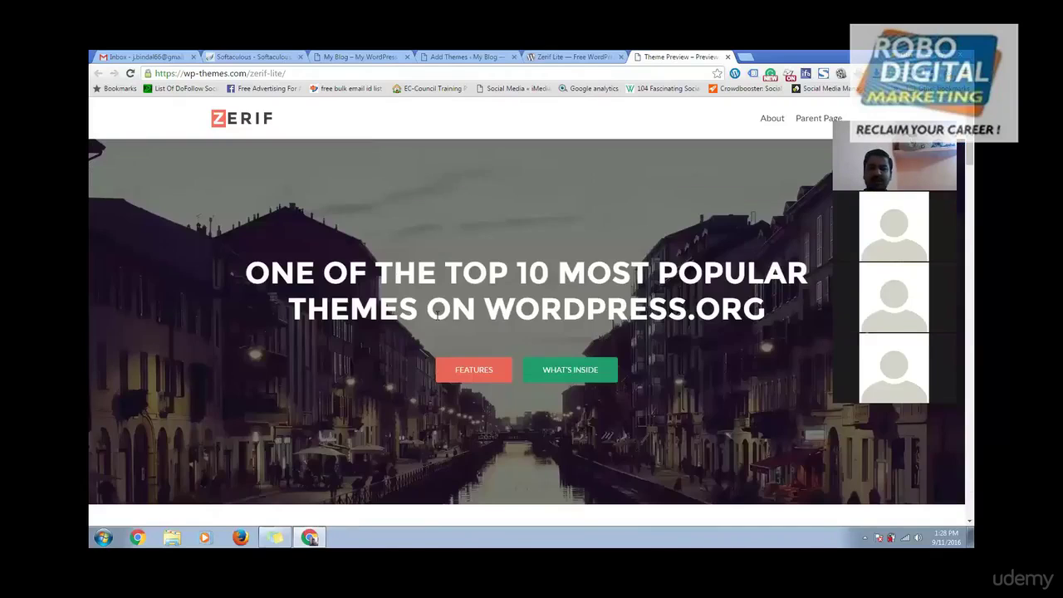
scroll(391, 286, "down", 5)
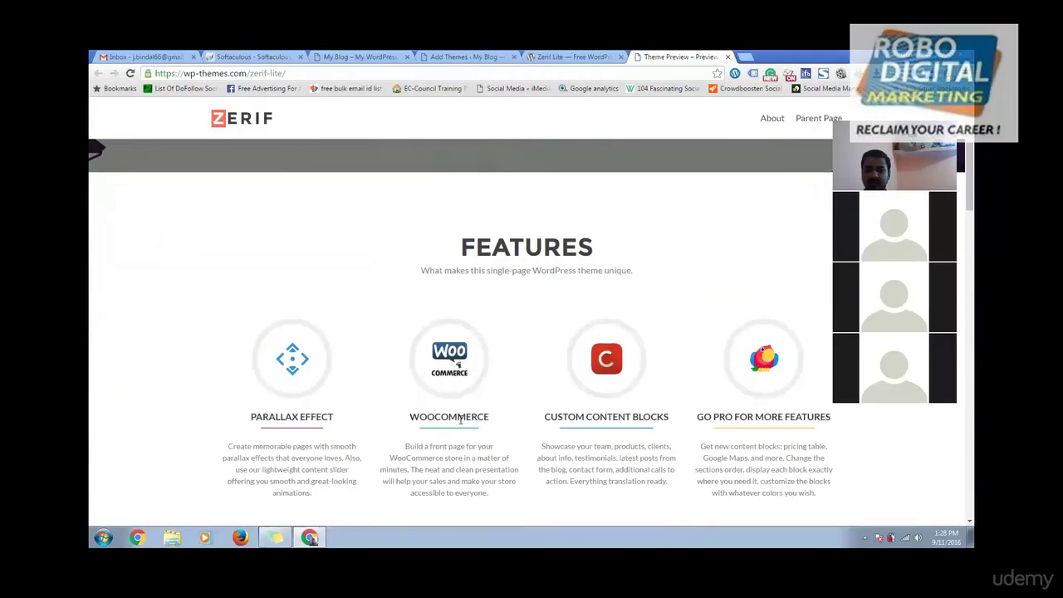
scroll(460, 419, "down", 5)
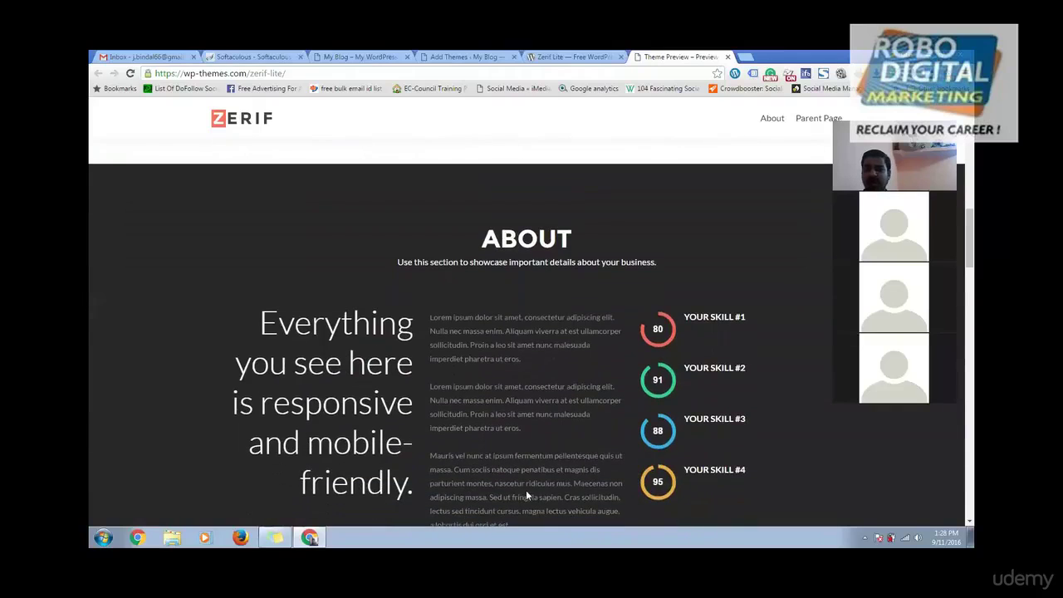
scroll(449, 382, "down", 6)
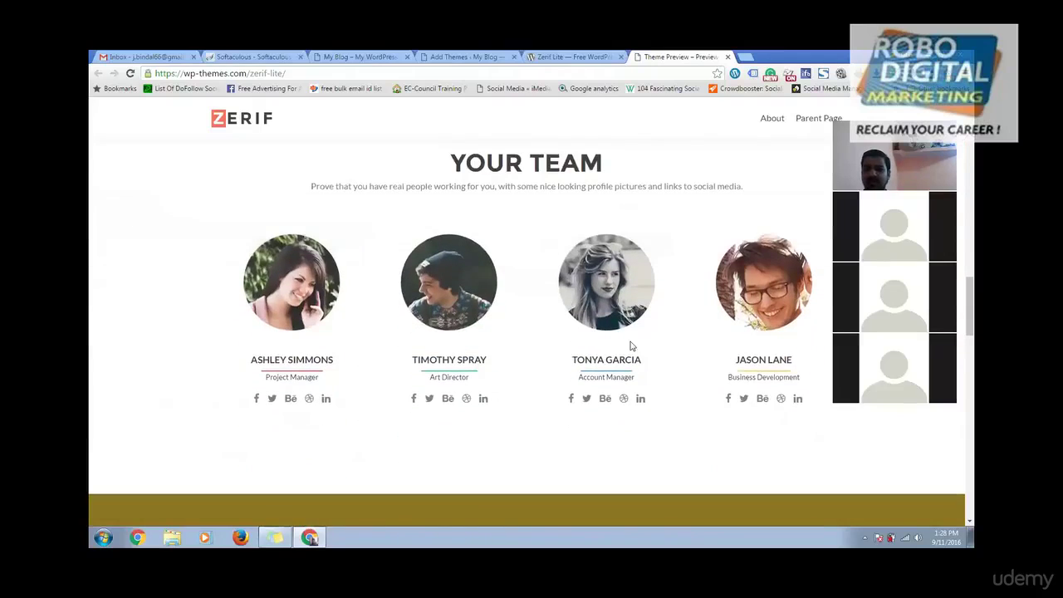
scroll(490, 316, "down", 5)
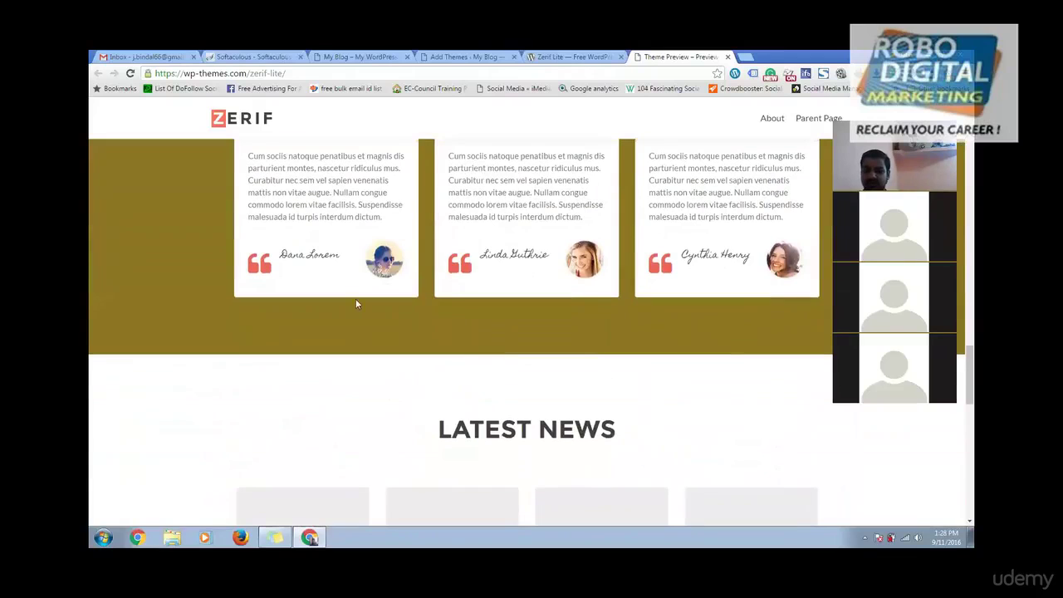
scroll(465, 384, "down", 4)
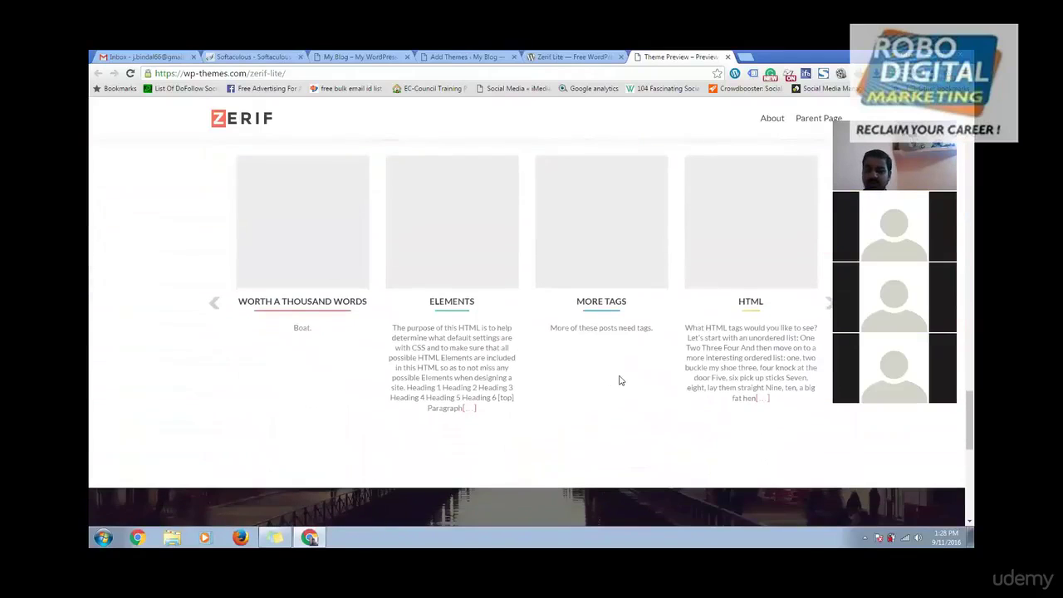
scroll(498, 390, "down", 5)
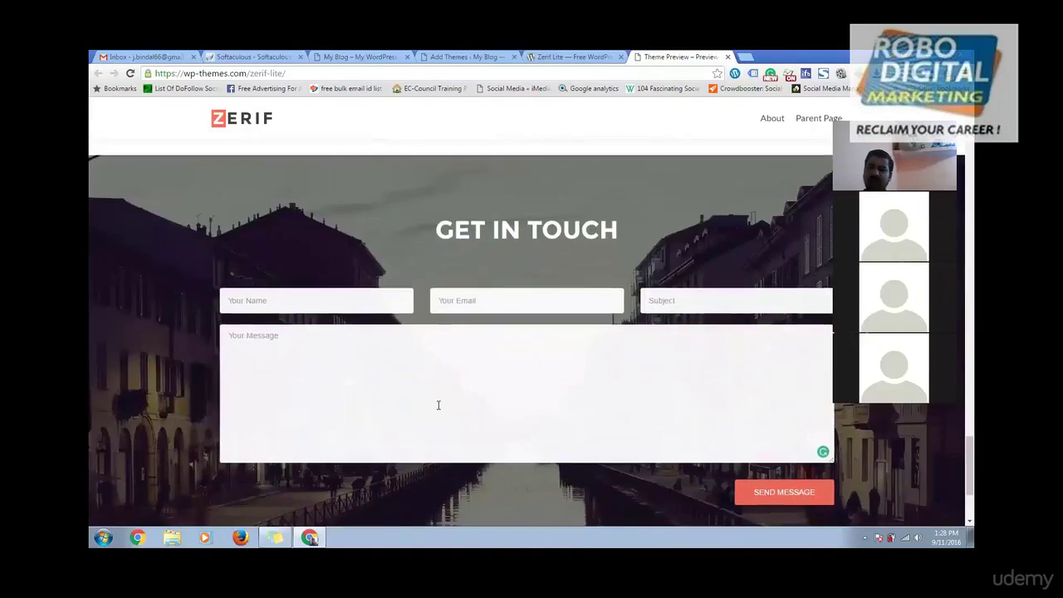
Examine the Zerif Lite preview's footer with its contact details, and review the page back up to the Features section
scroll(438, 404, "down", 2)
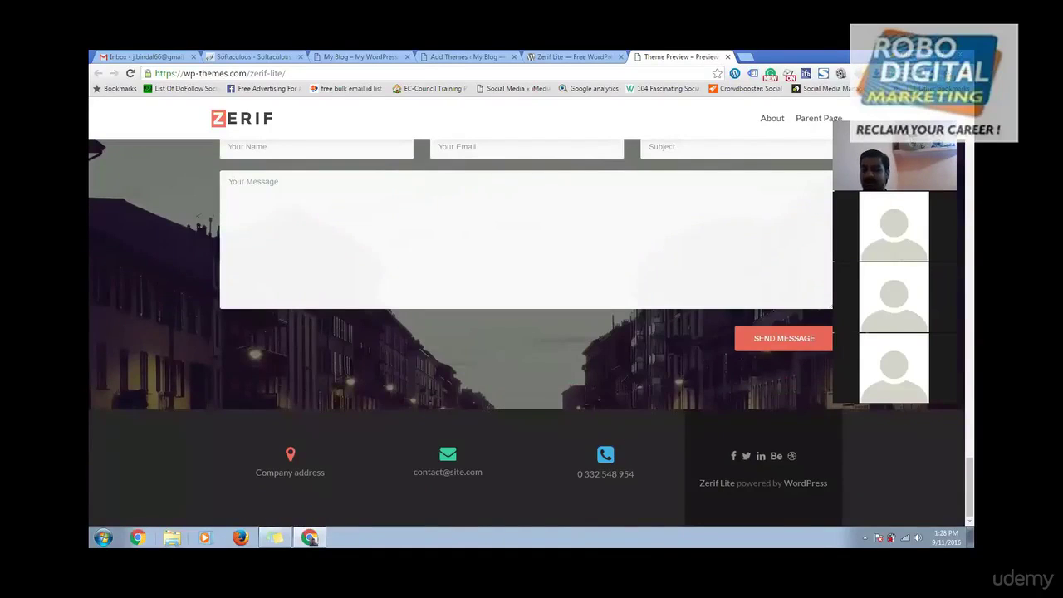
scroll(338, 393, "up", 4)
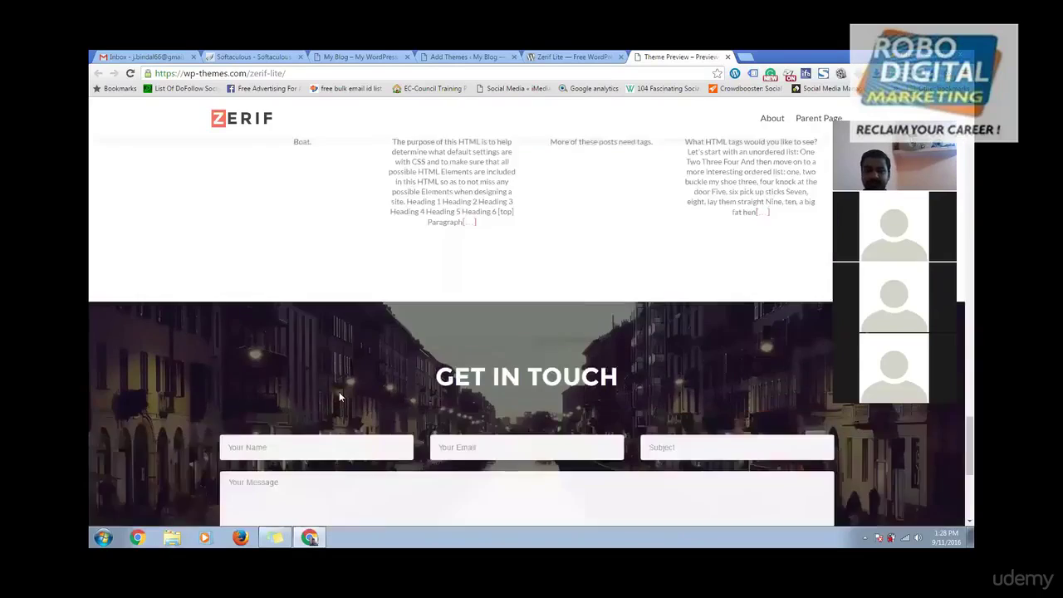
scroll(340, 390, "up", 10)
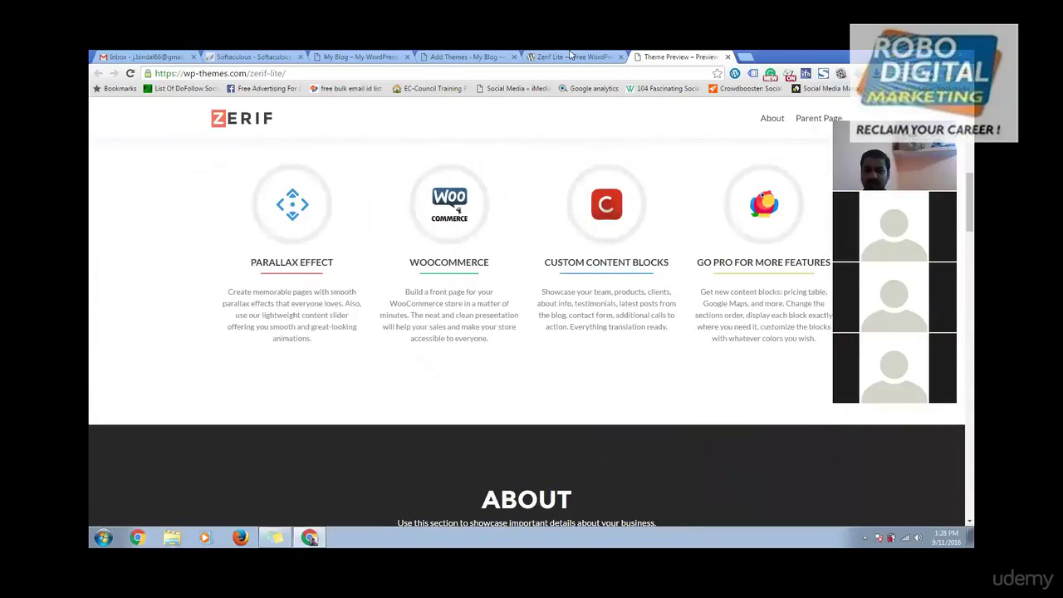
Check the blog's Add Themes page and return to the Zerif Lite details page in the WordPress.org Theme Directory
left_click(448, 56)
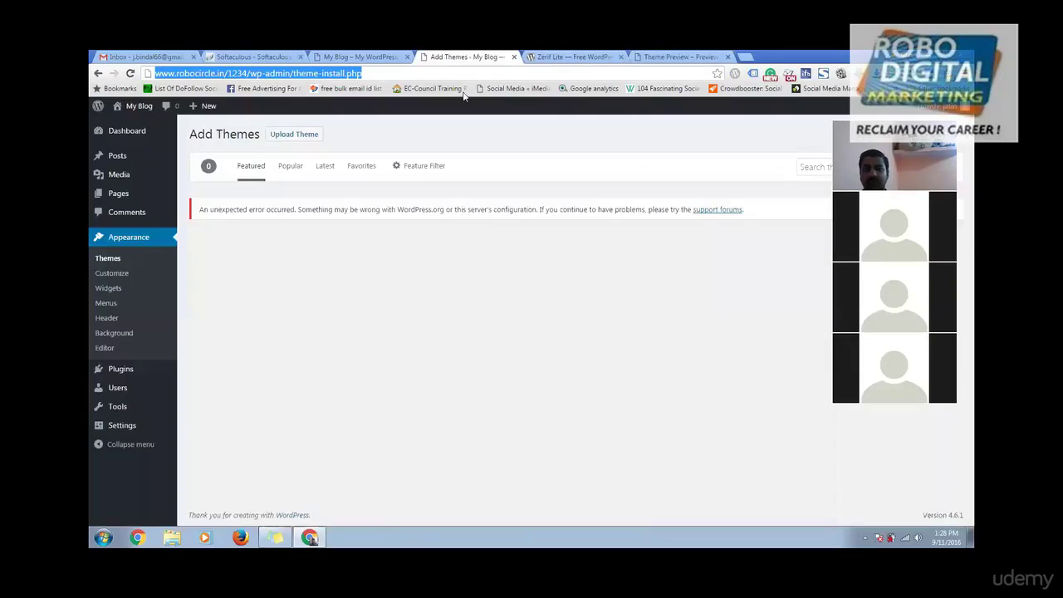
left_click(576, 109)
left_click(565, 71)
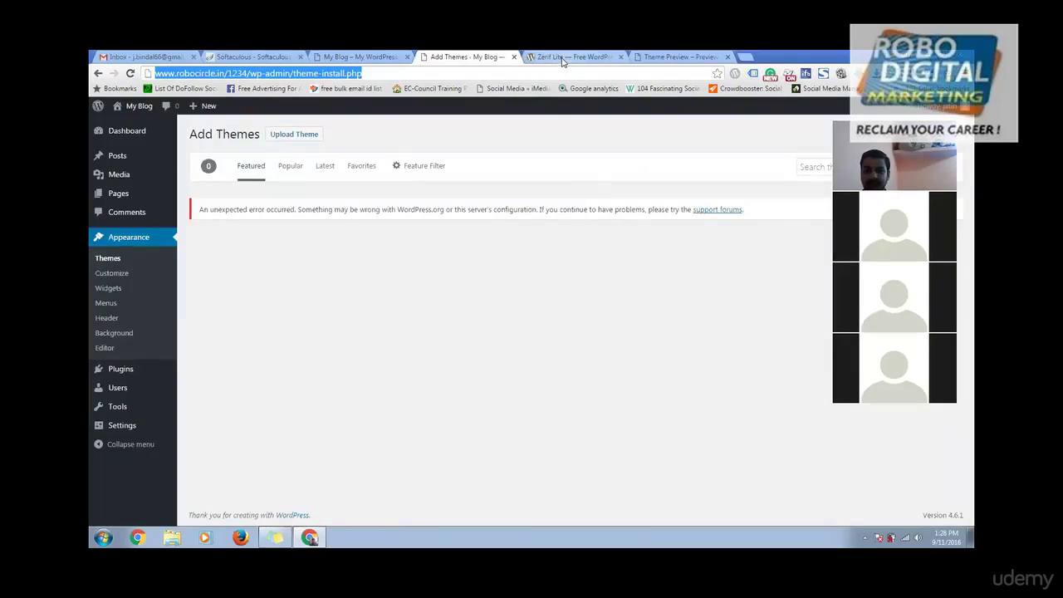
left_click(571, 57)
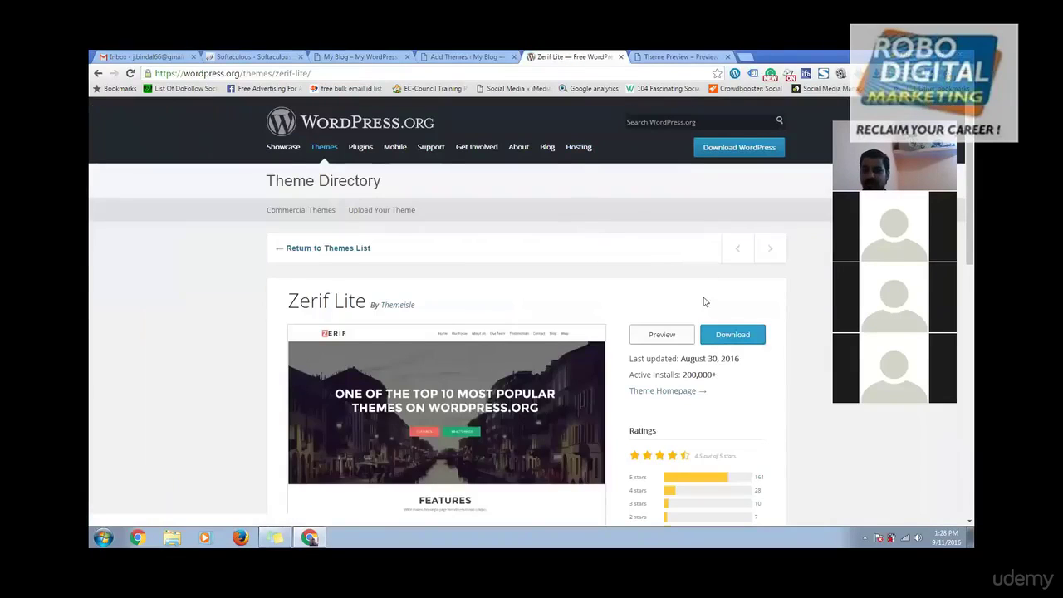